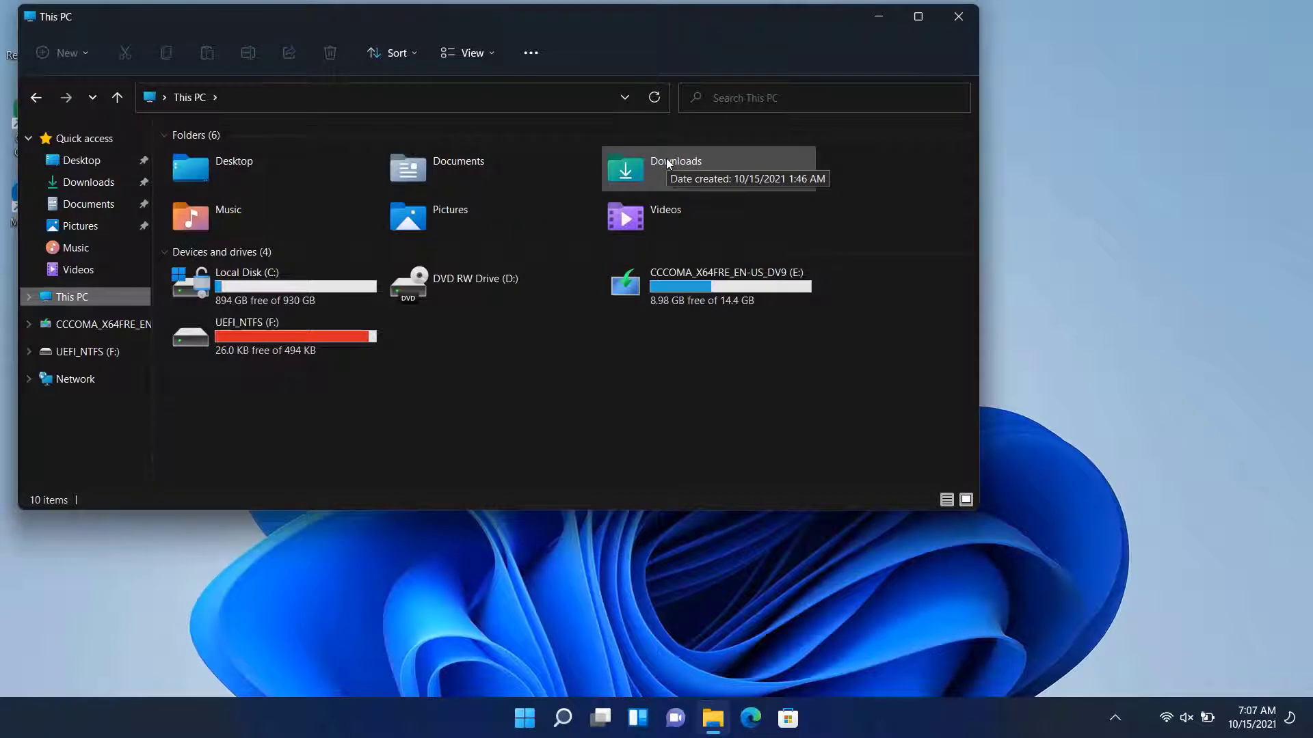
Open the Downloads folder and move its window aside to uncover the desktop shortcuts
double_click(668, 163)
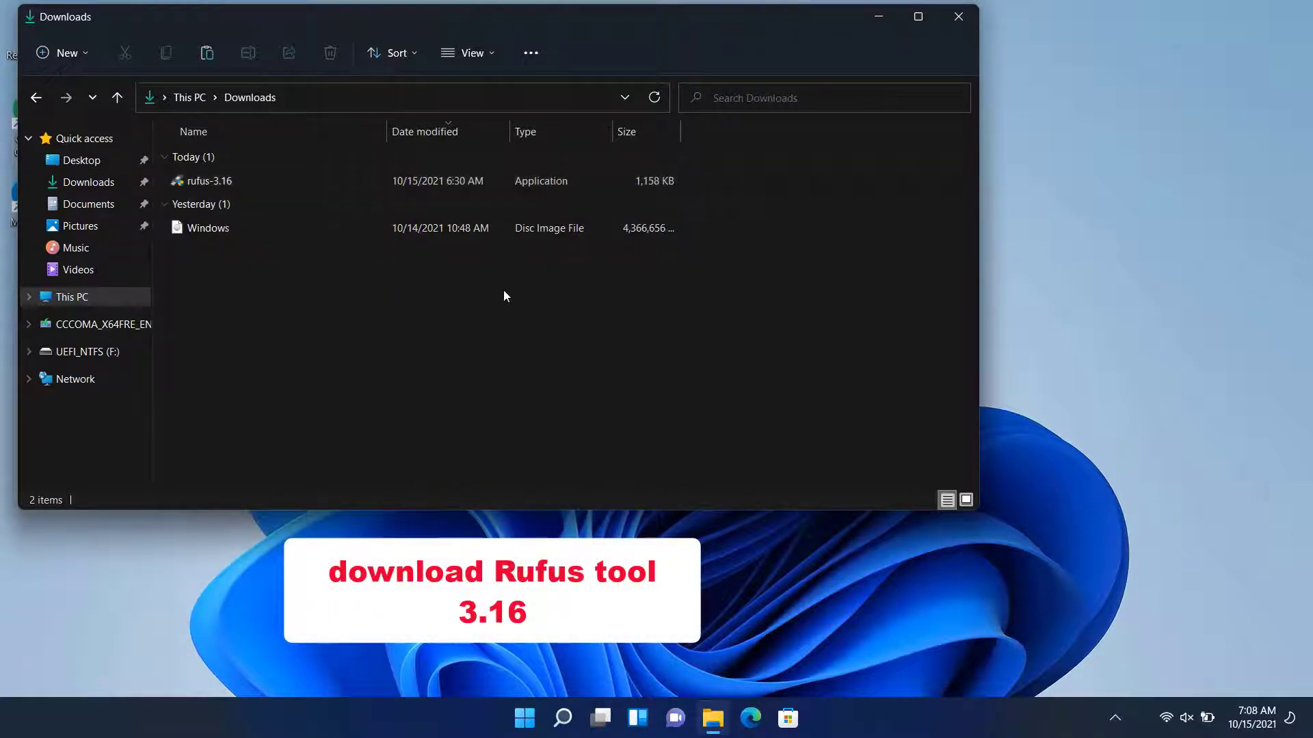
drag(466, 17, 589, 21)
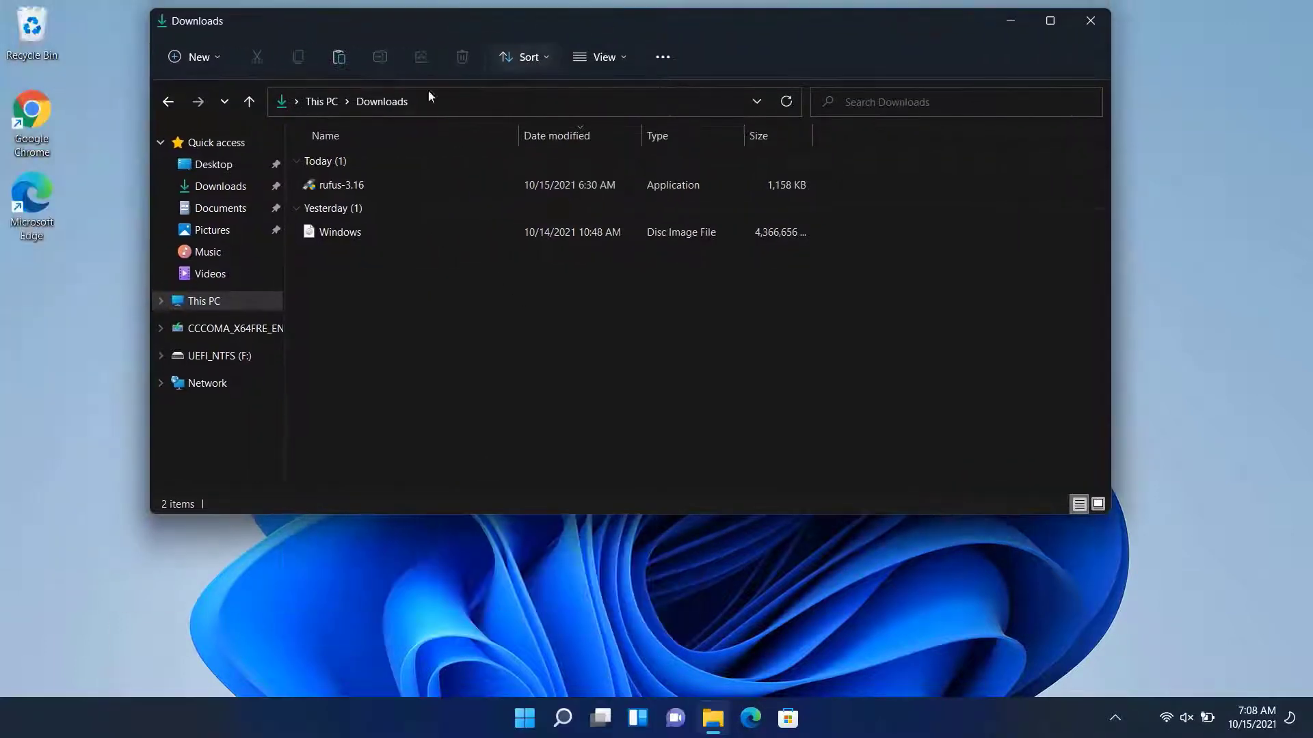
In Google Chrome, search for "rufus download for windows" and open the official rufus.ie site
double_click(27, 118)
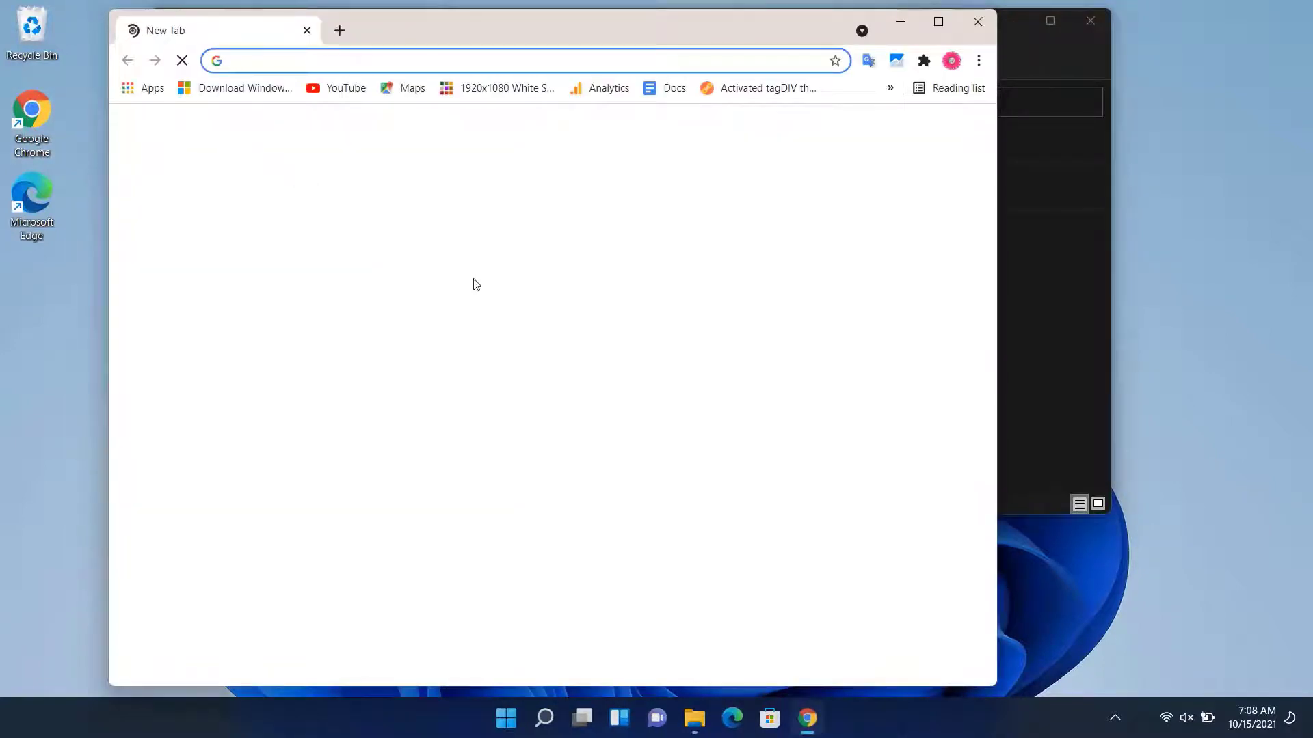
click(439, 375)
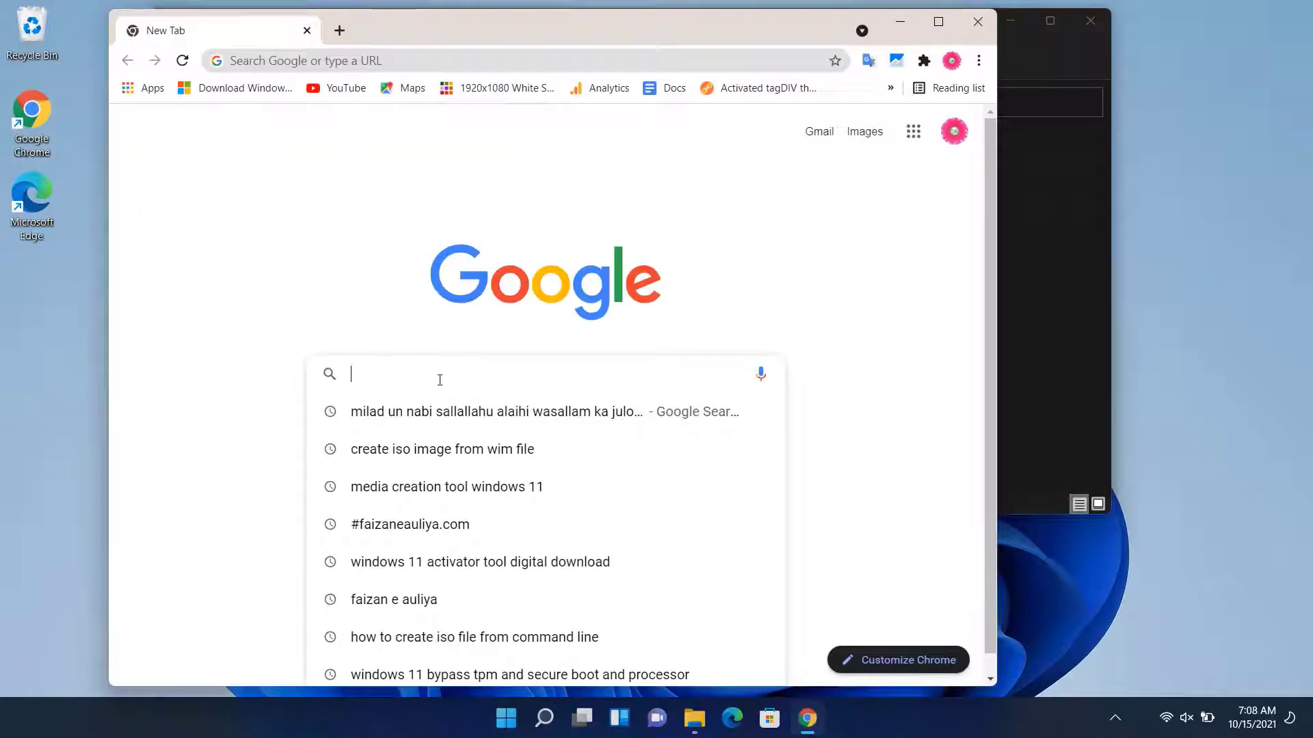
text(rufus download for windows)
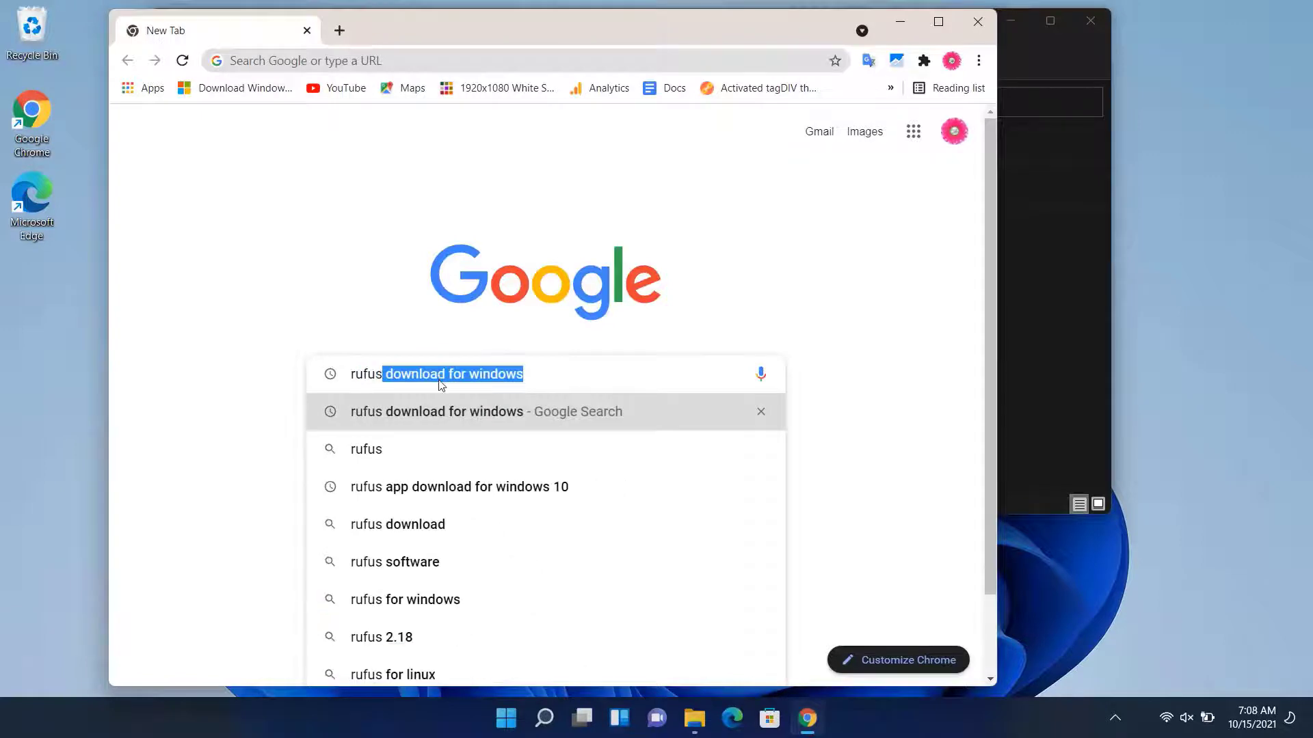
key(Right)
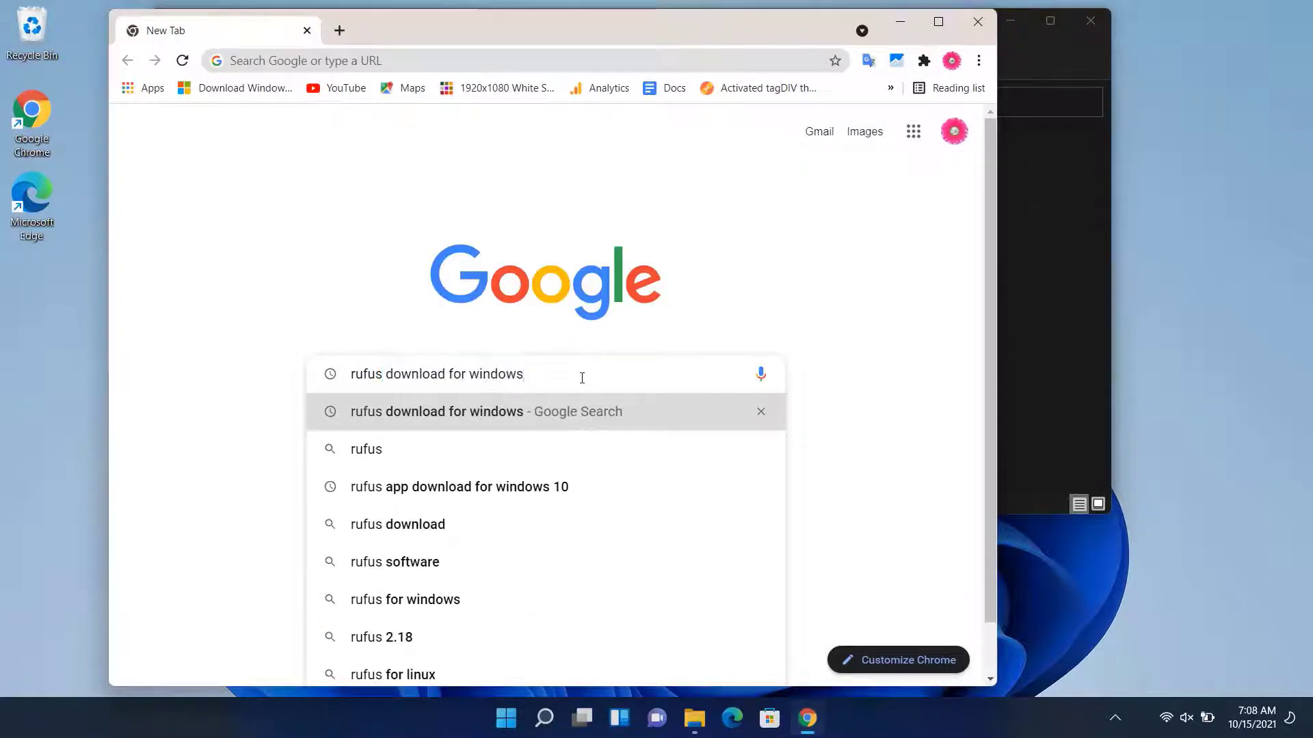
key(Return)
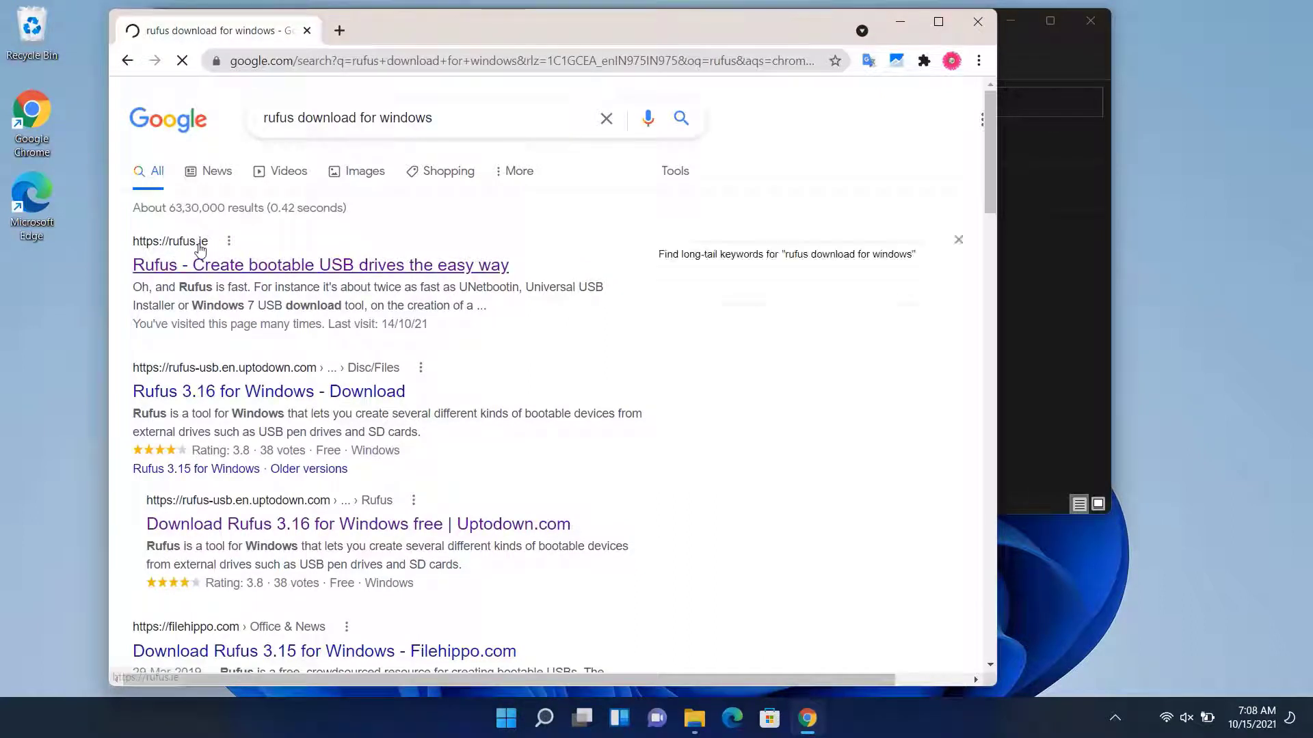
click(242, 268)
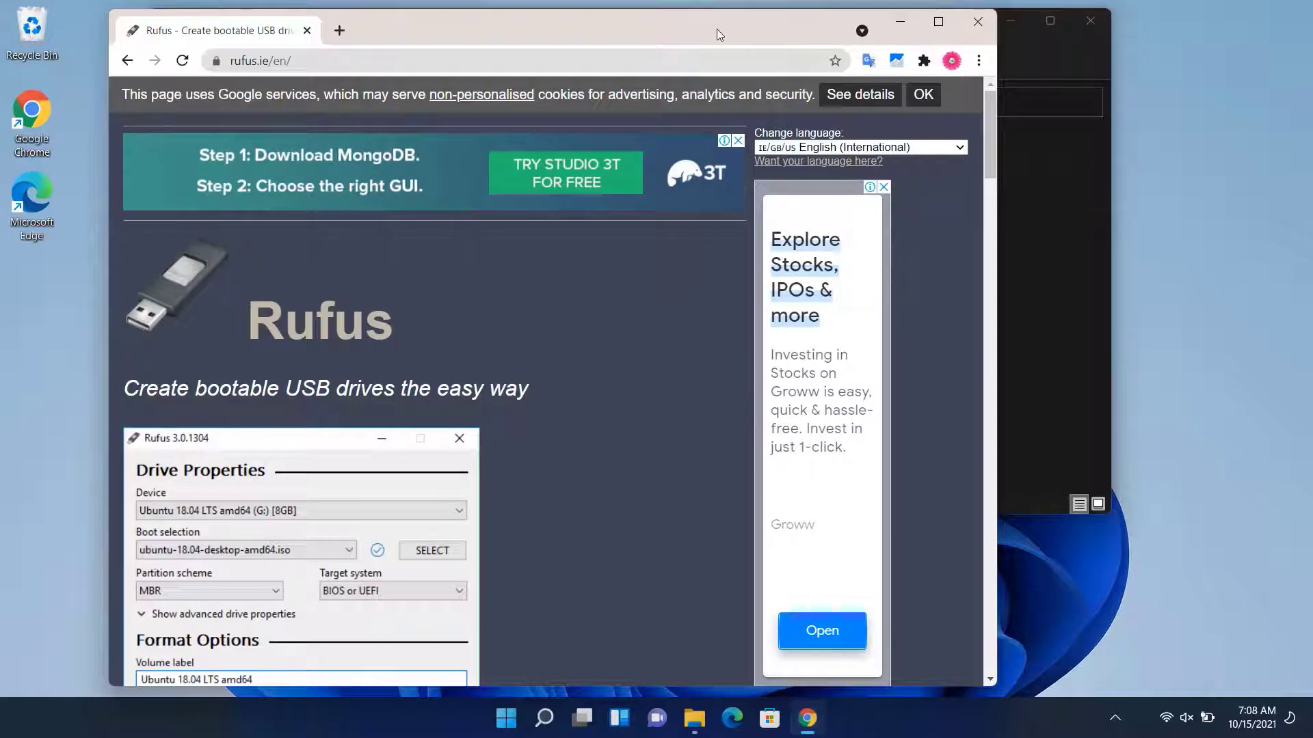
Examine the Download section of the Rufus page beside the Downloads folder, and close the browser
drag(717, 28, 817, 24)
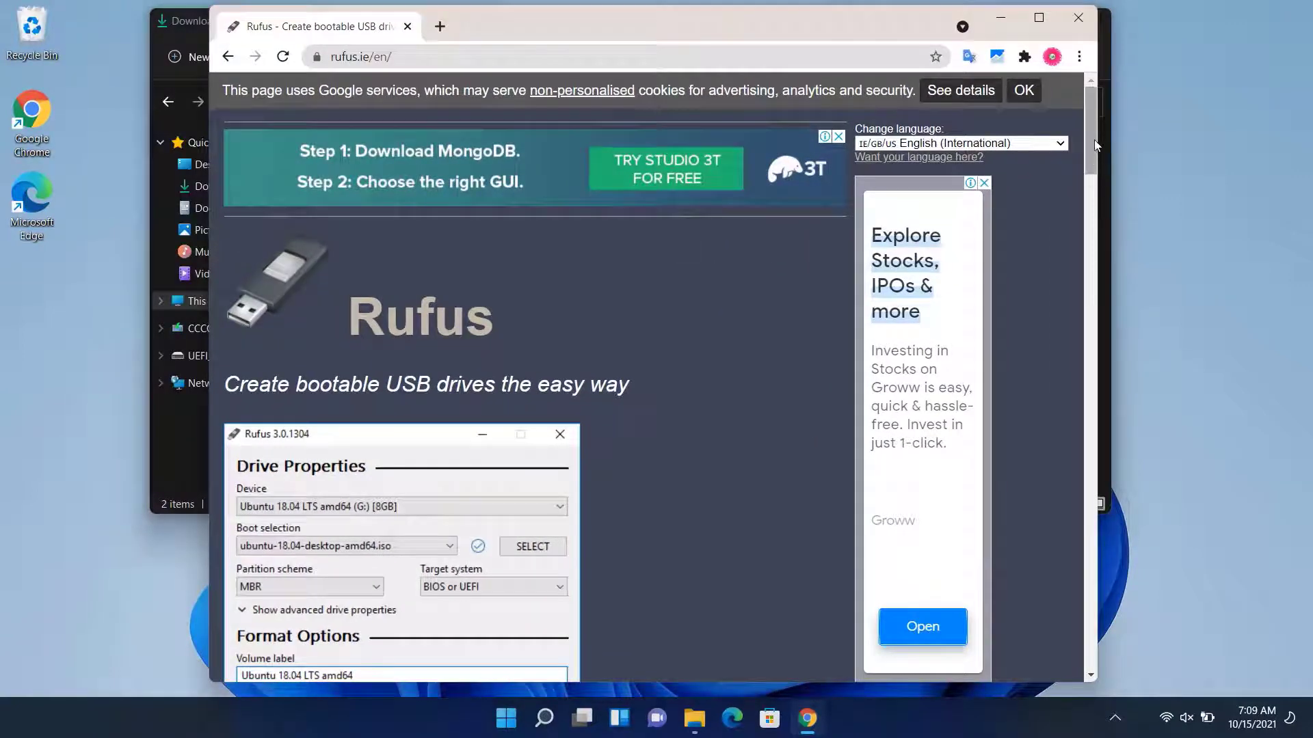
drag(1094, 144, 1086, 276)
drag(568, 20, 779, 28)
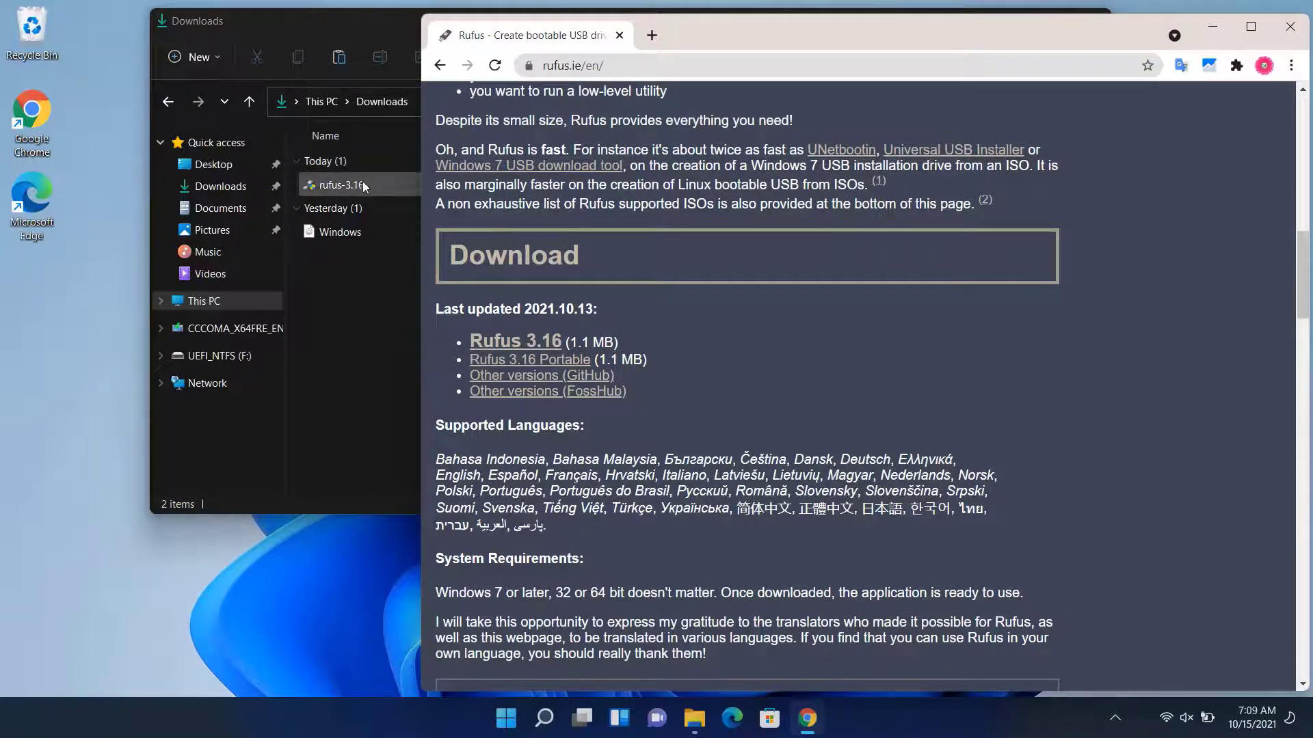
click(1297, 25)
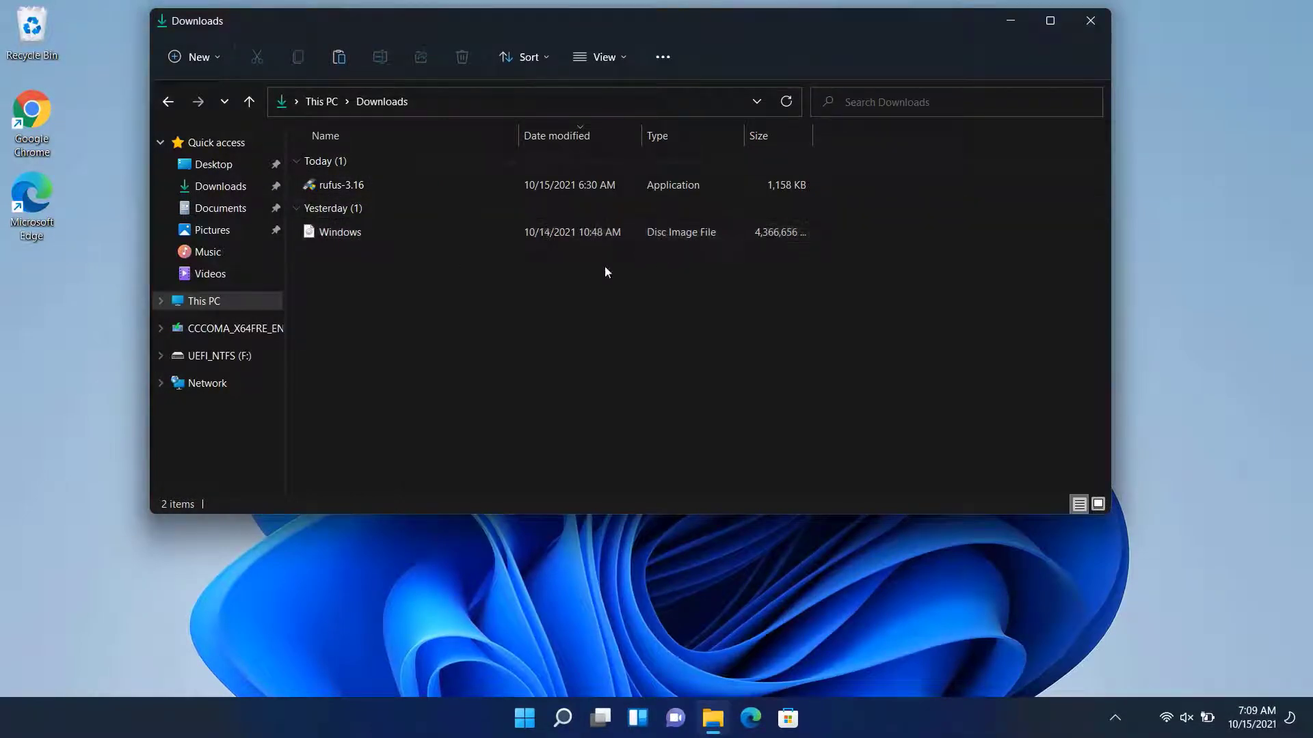
Run rufus-3.16 as administrator and keep CCCOMA_X64FRE_EN-US_DV9 (E:) [16 GB] as the device
right_click(339, 179)
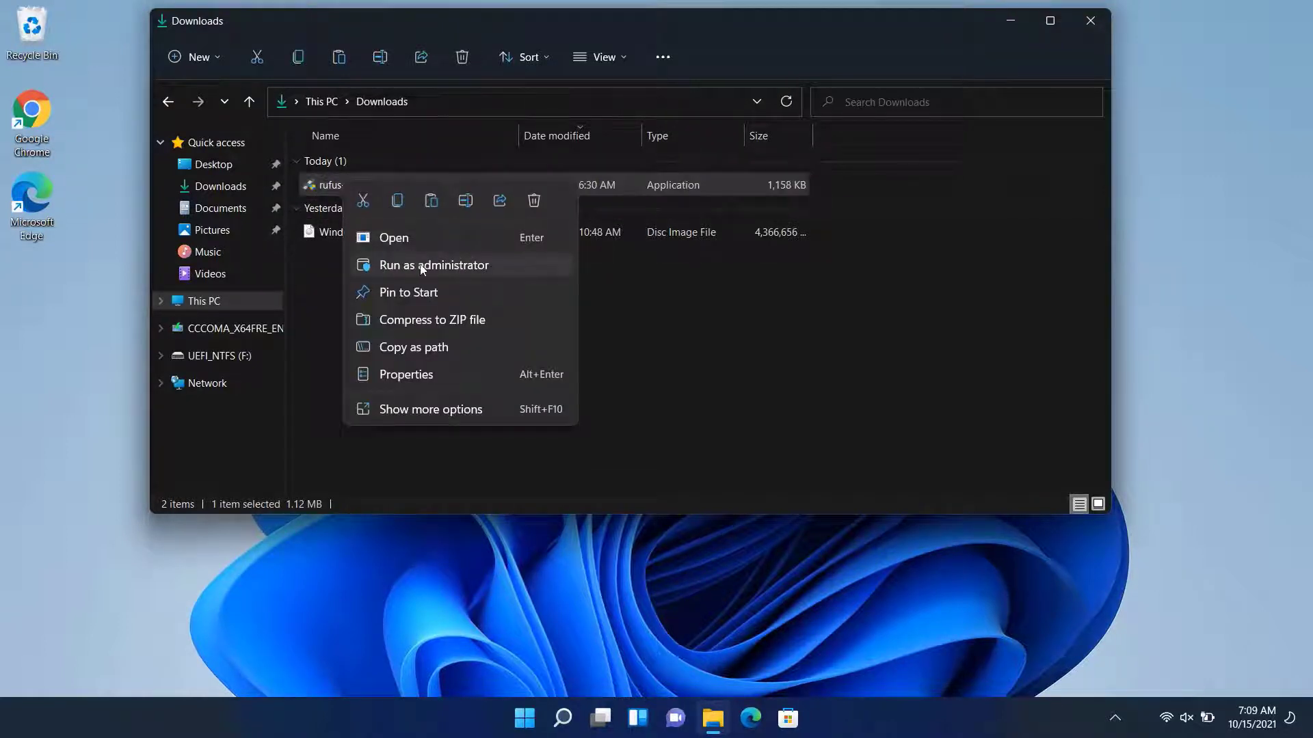
click(430, 265)
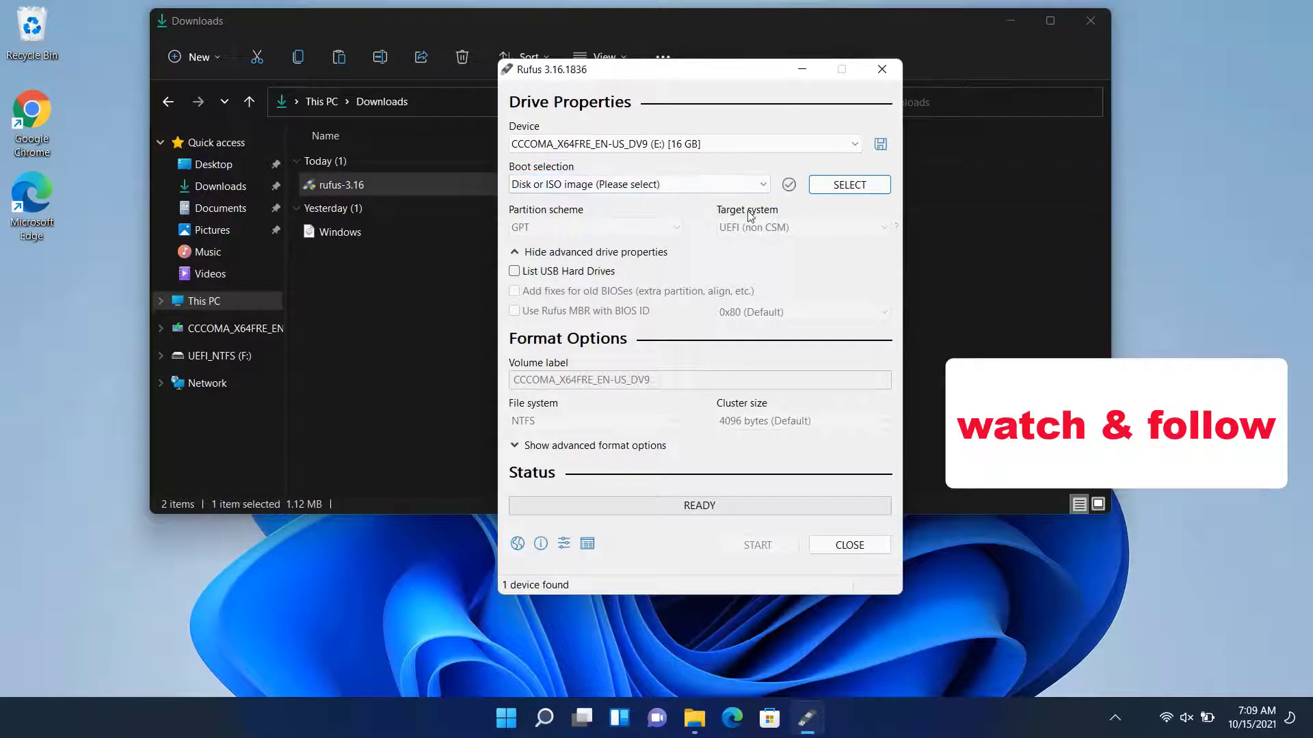
click(834, 143)
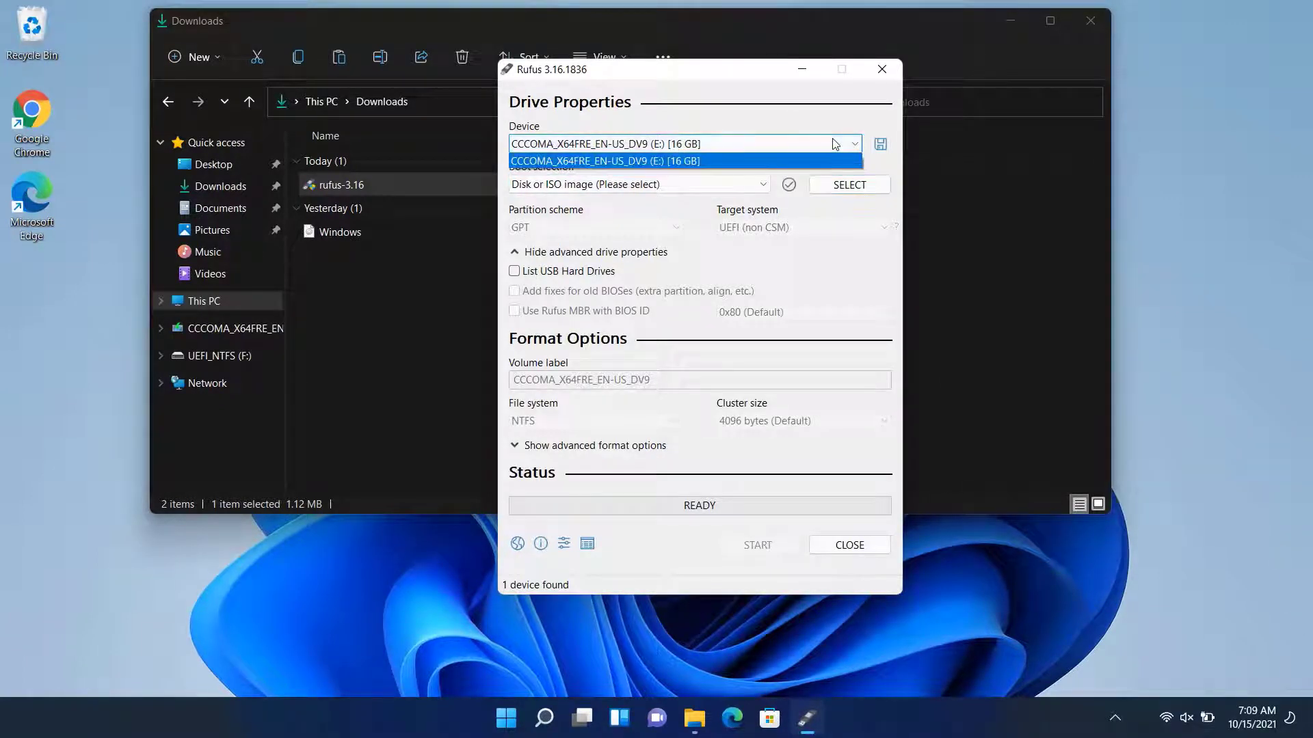
click(831, 140)
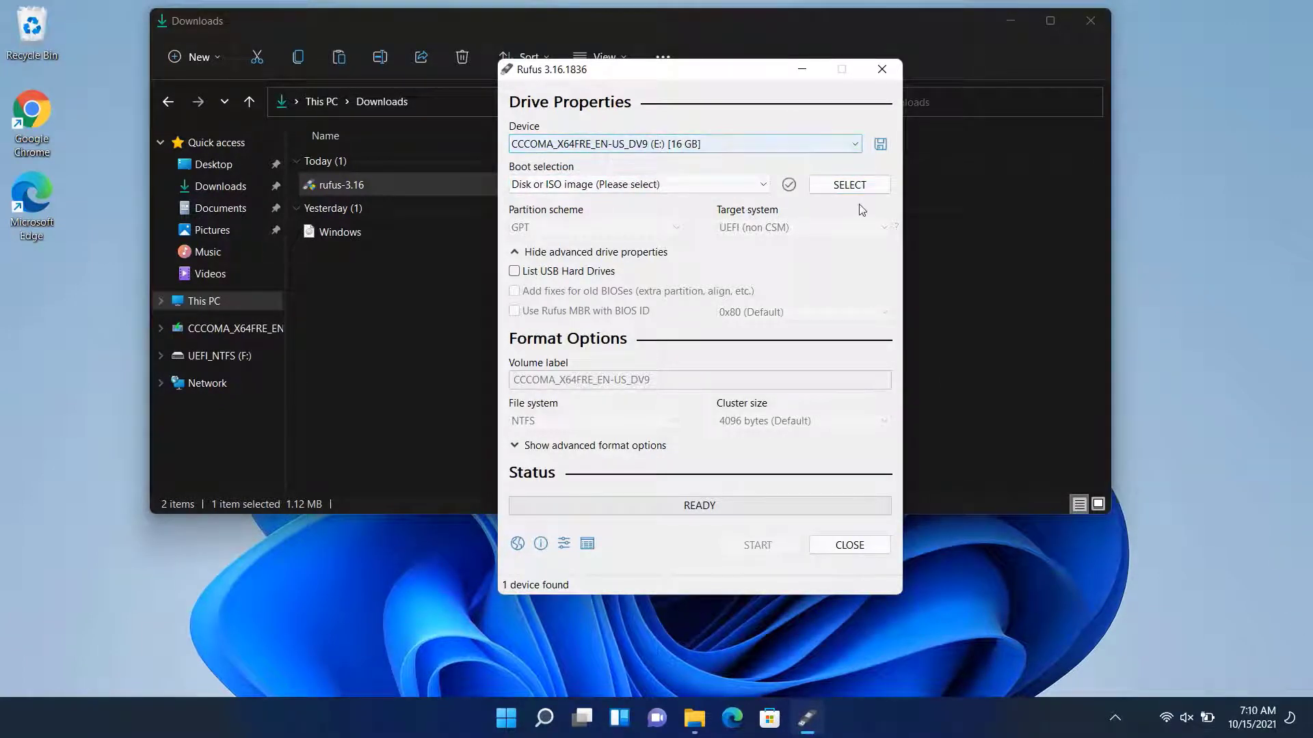
Load the Windows disc image from the Downloads folder as the boot selection
click(836, 185)
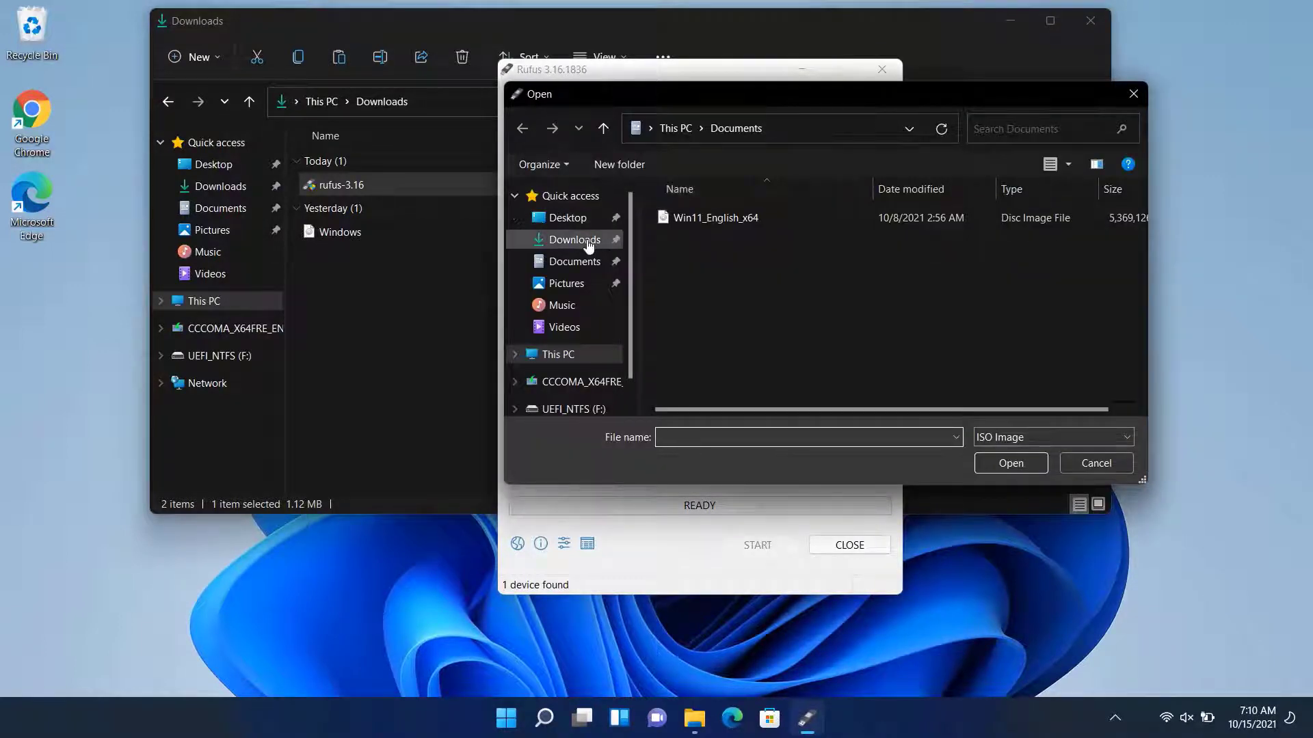
click(588, 242)
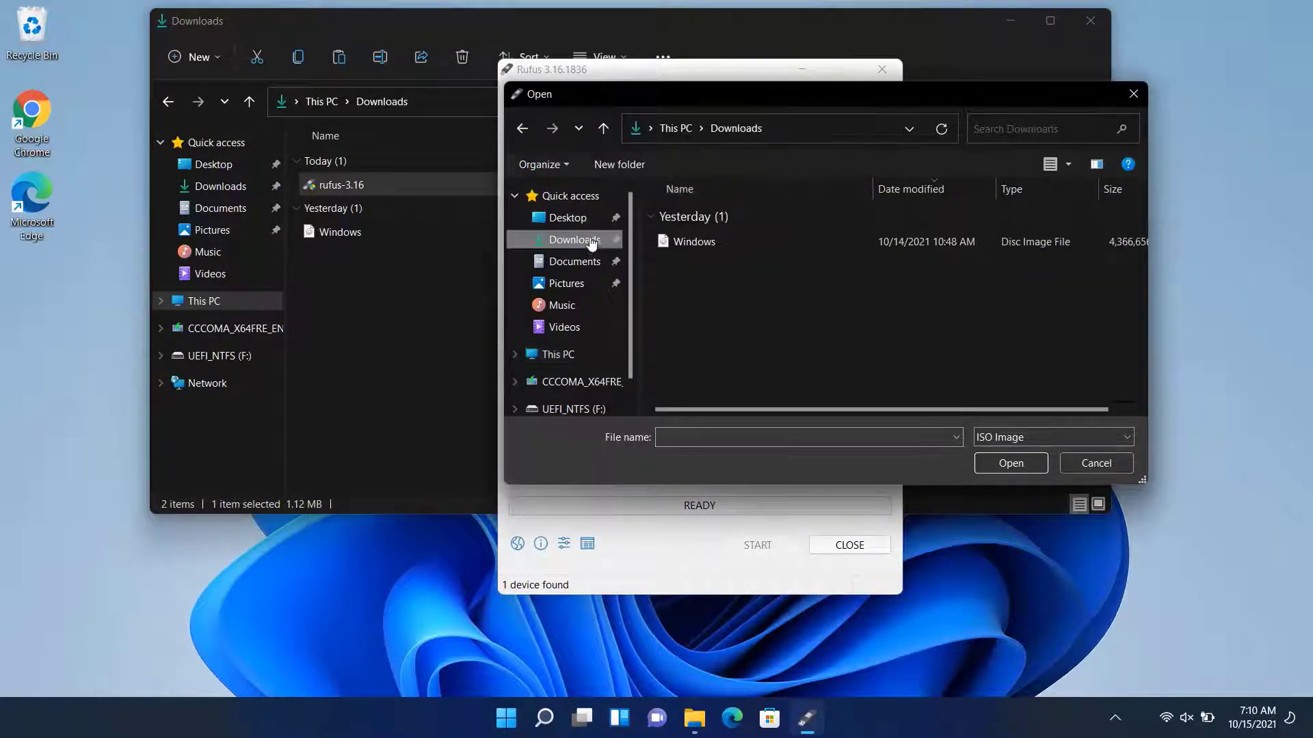
click(692, 240)
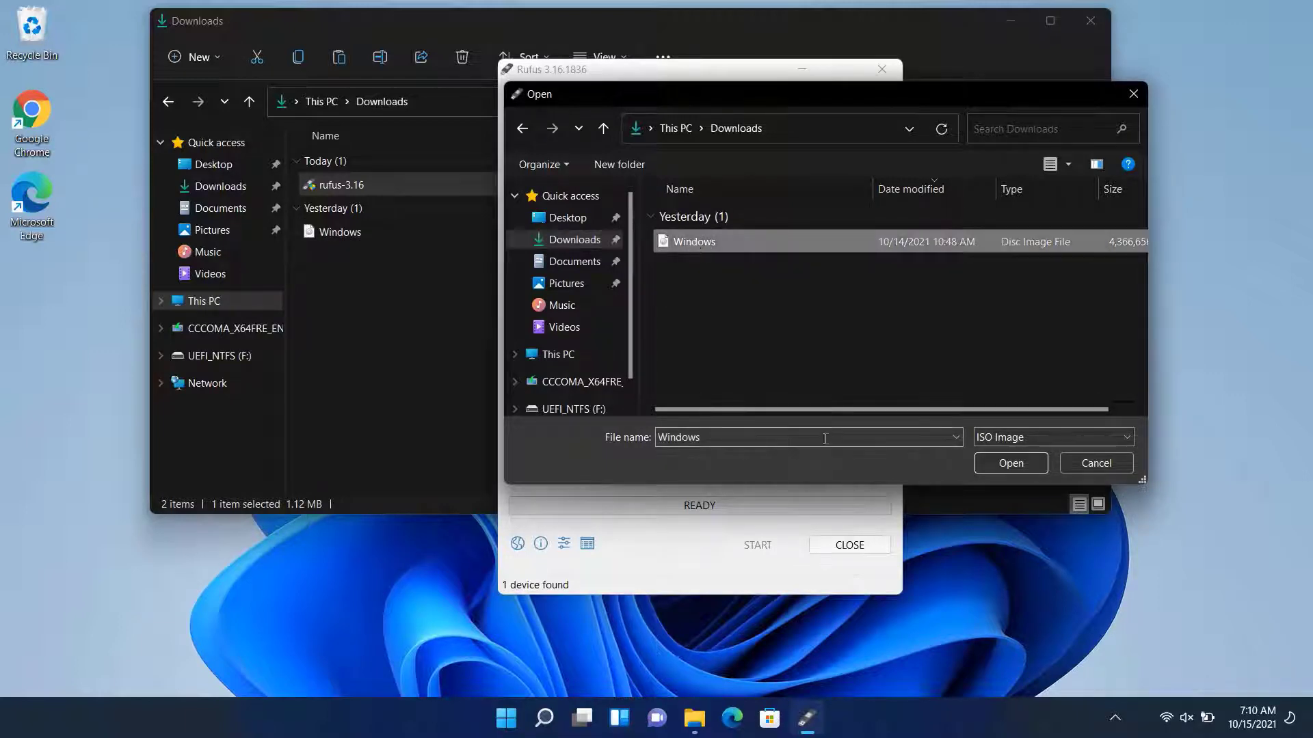
click(1000, 465)
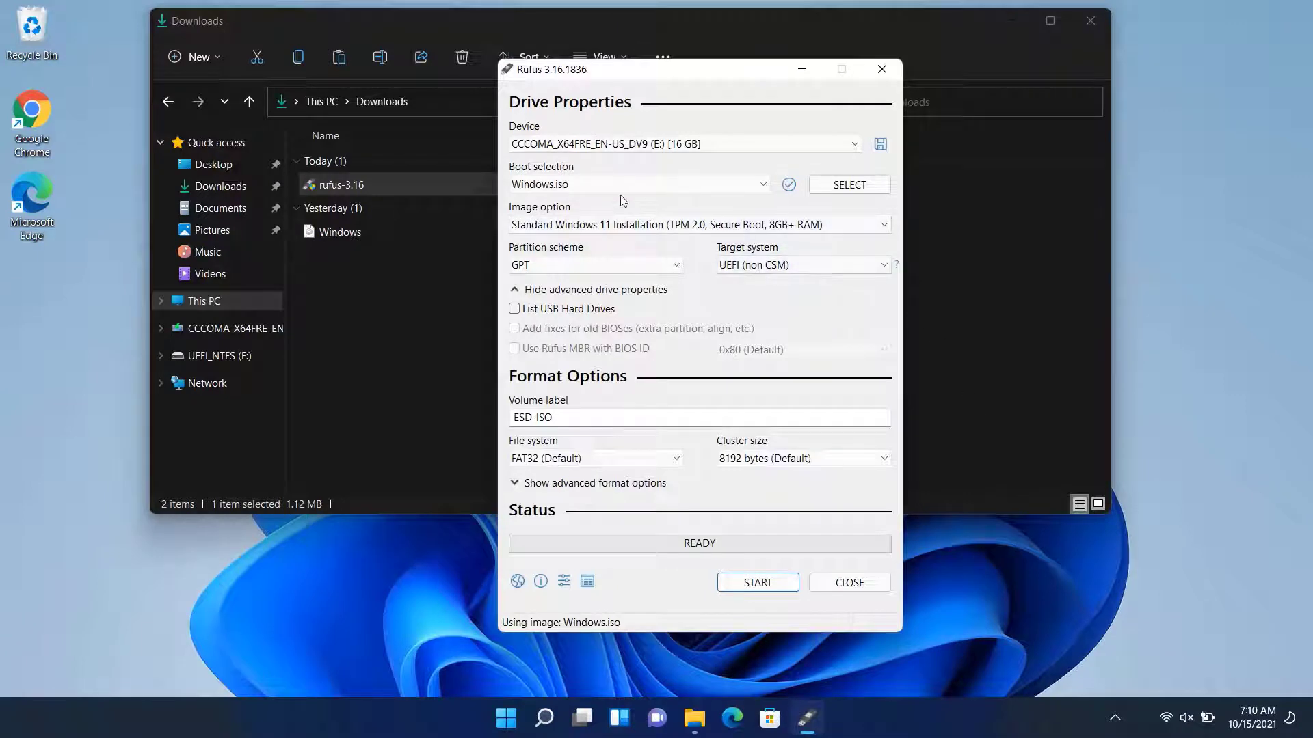
Set the image option to Extended Windows 11 Installation (no TPM/no Secure Boot/8GB- RAM)
drag(716, 74, 811, 47)
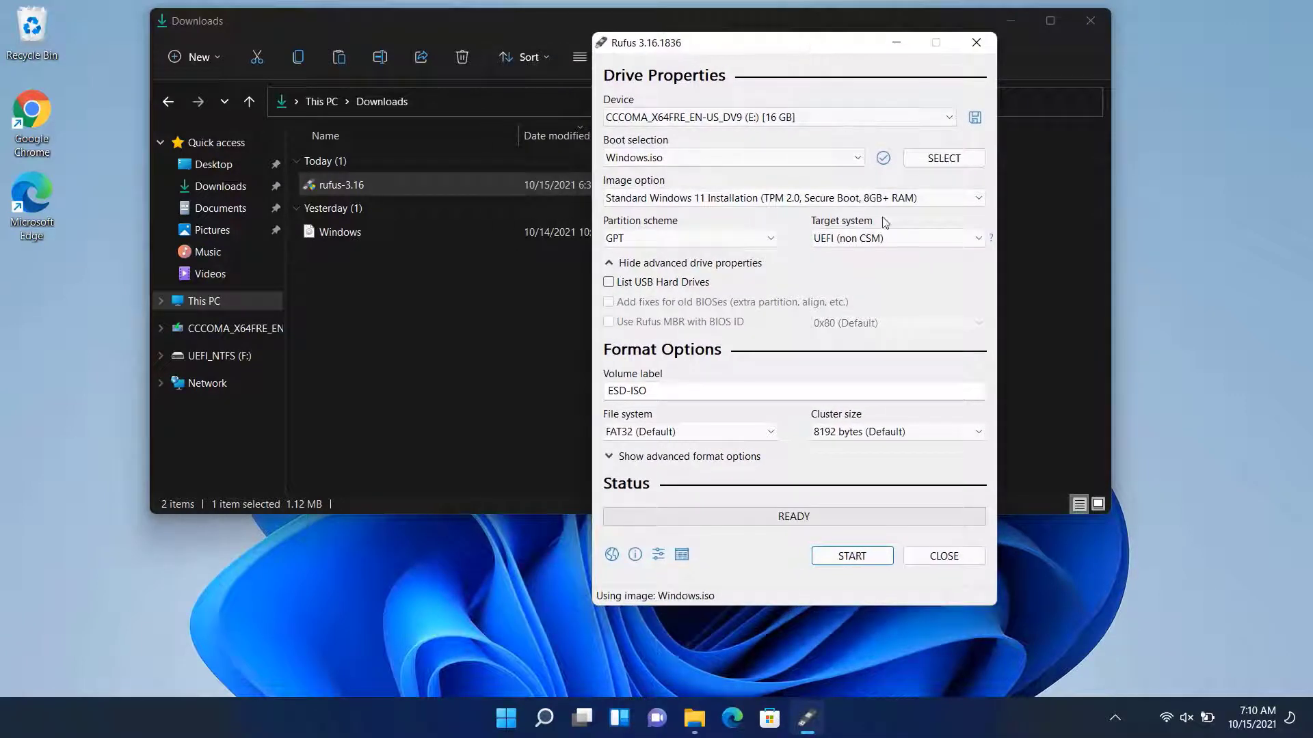
mouse_move(696, 204)
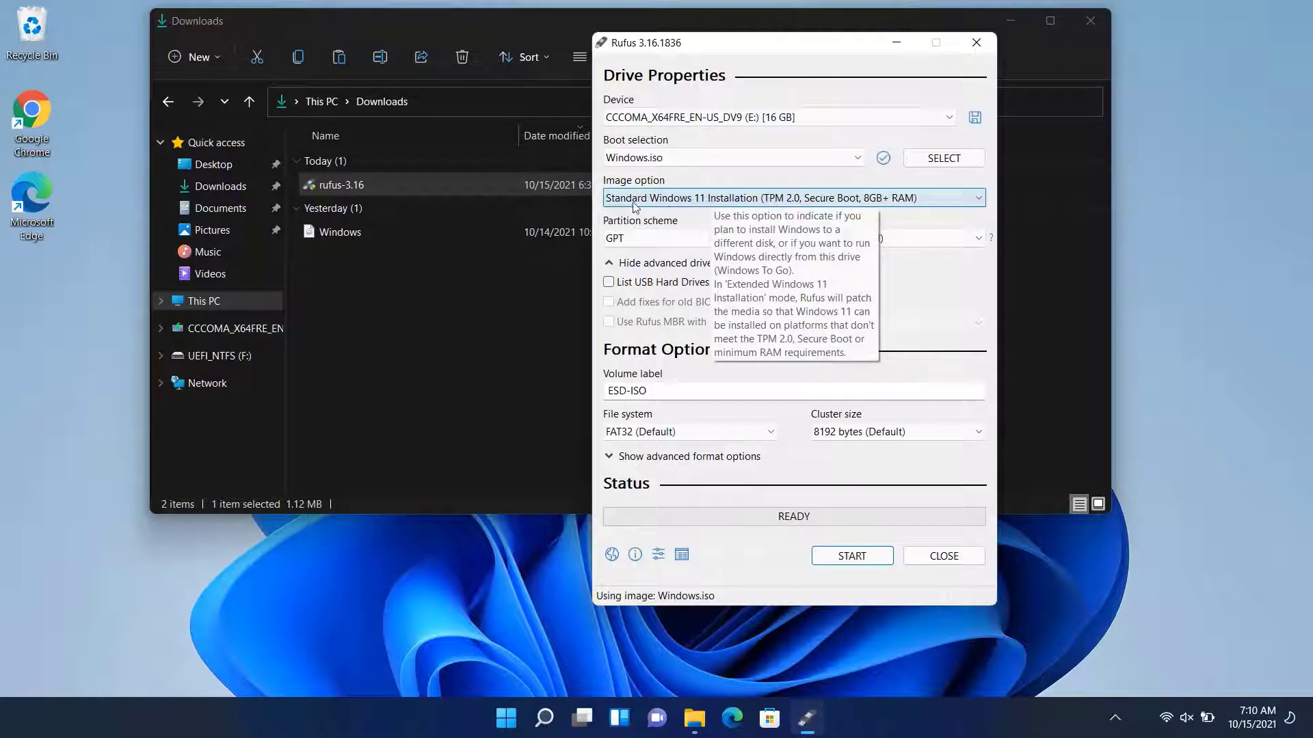
click(976, 199)
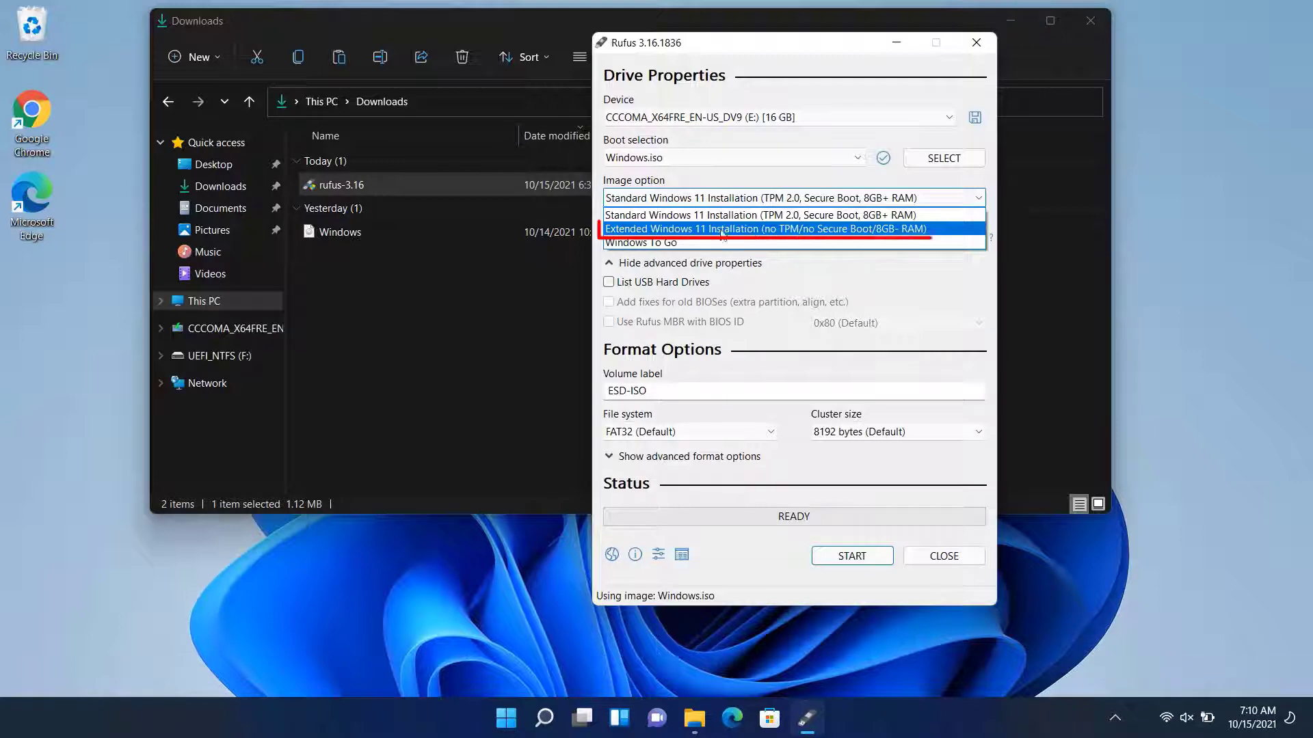
click(876, 231)
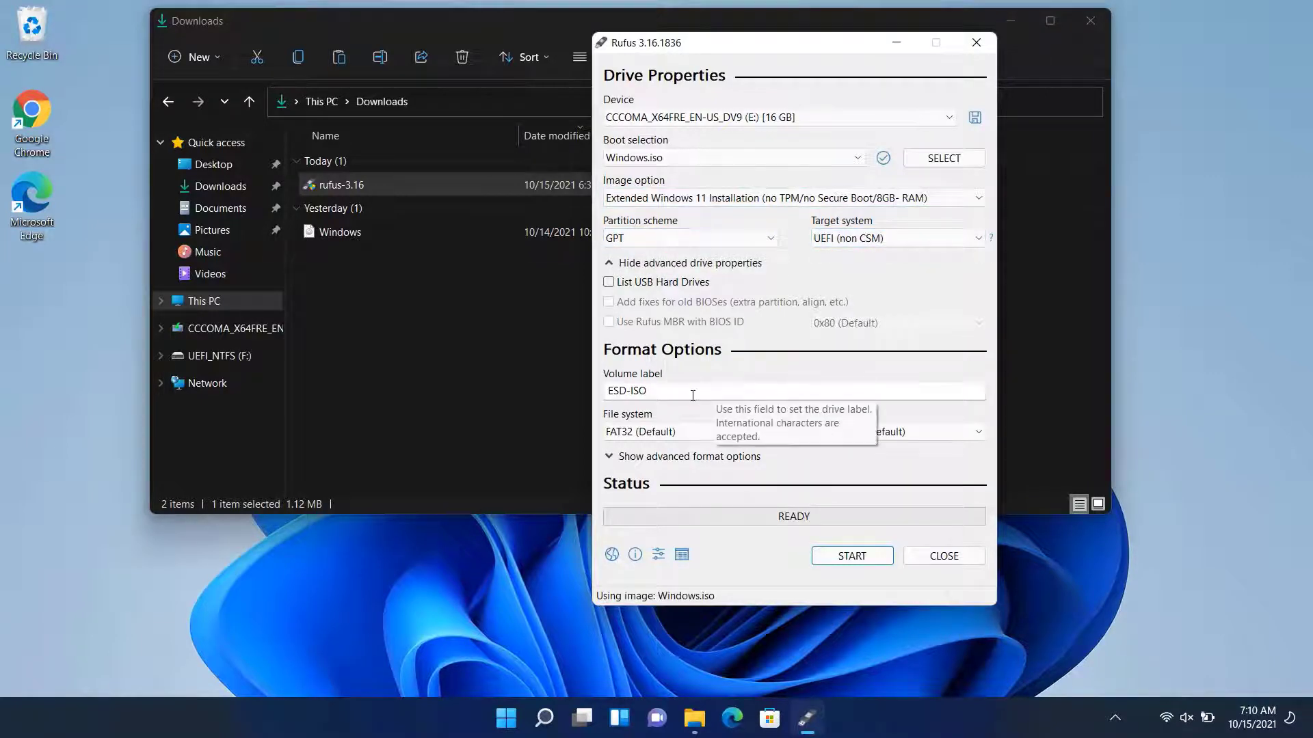
Set the volume label to "windows 11" and start writing the USB drive, accepting that all its data is destroyed
click(672, 393)
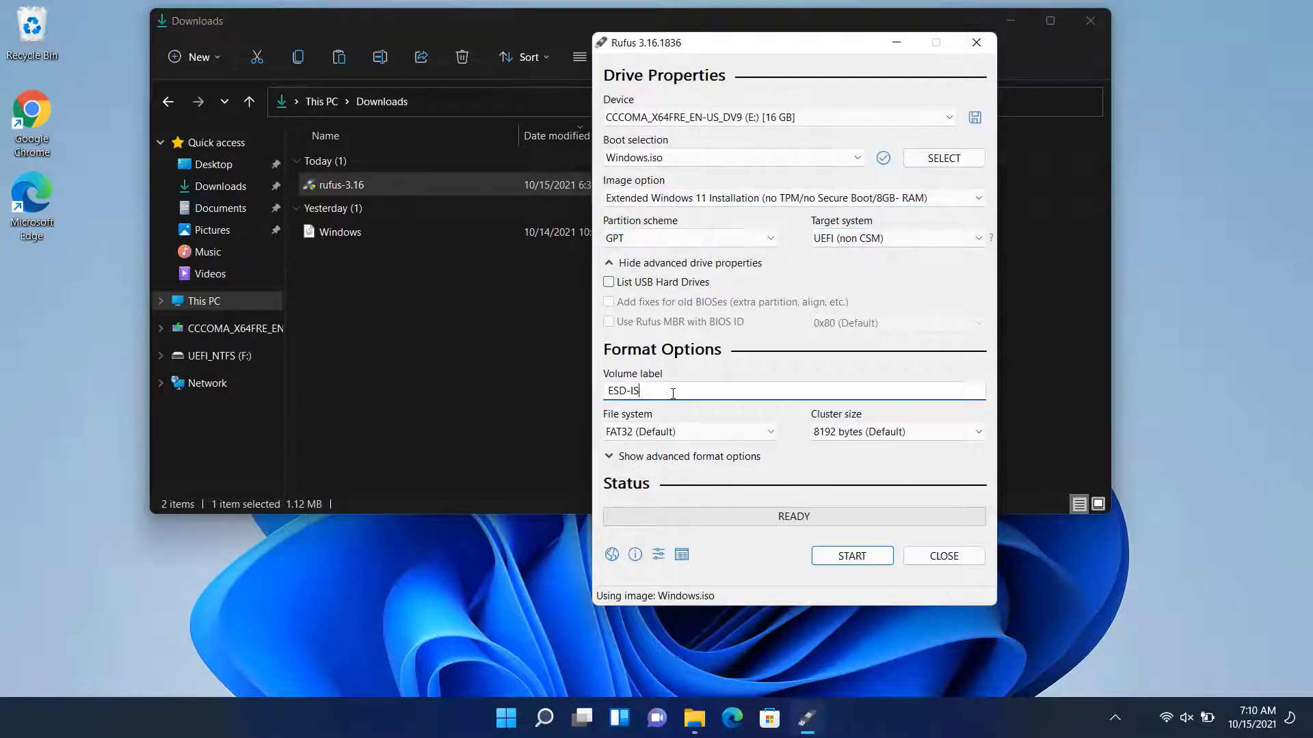
key(BackSpace)
key(BackSpace)
key(BackSpace)
key(BackSpace)
key(BackSpace)
key(BackSpace)
text(windows 11)
click(851, 556)
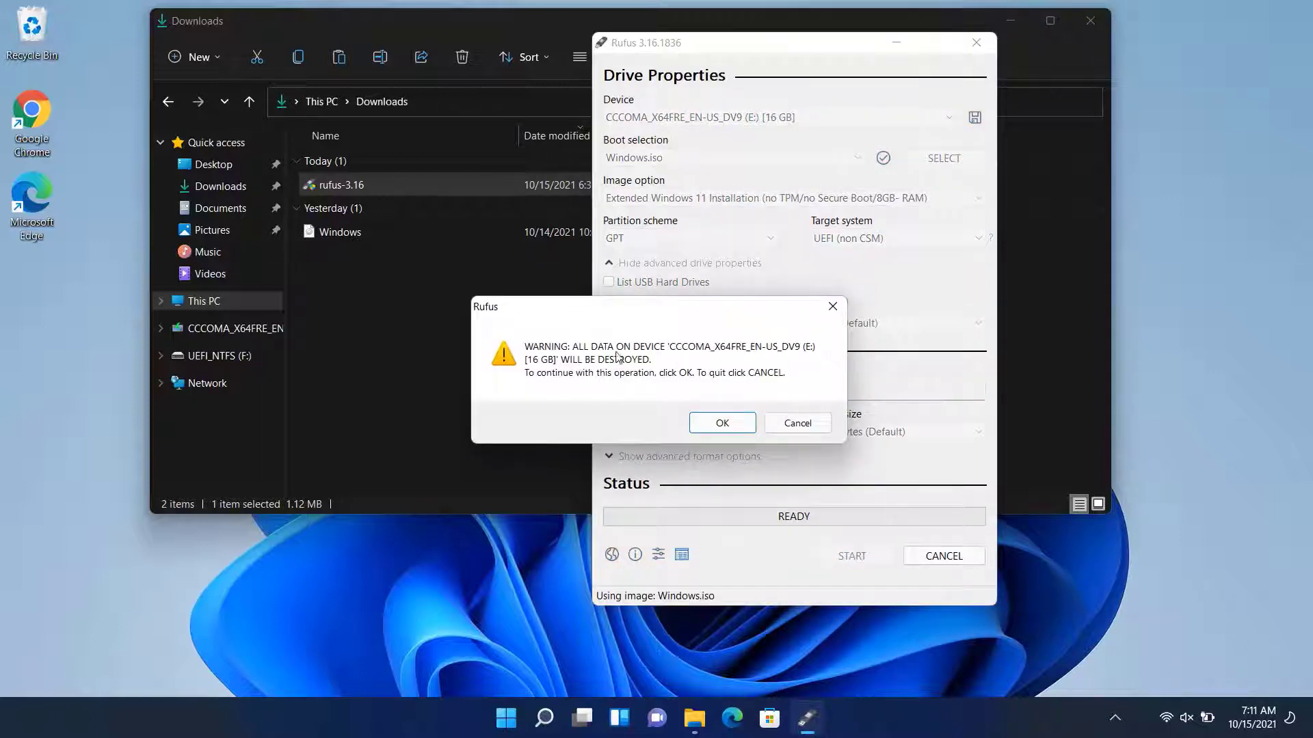
click(722, 424)
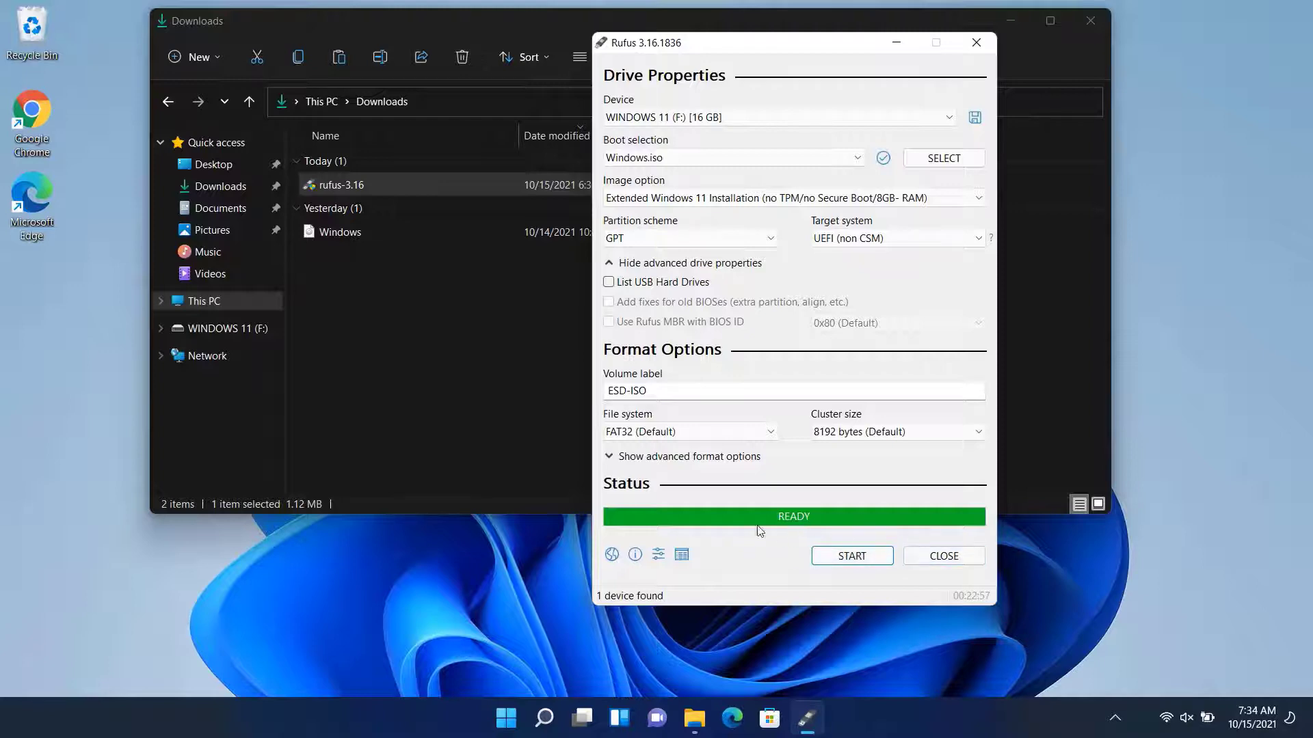
Close Rufus once writing has finished and show the computer's drives under This PC
click(945, 557)
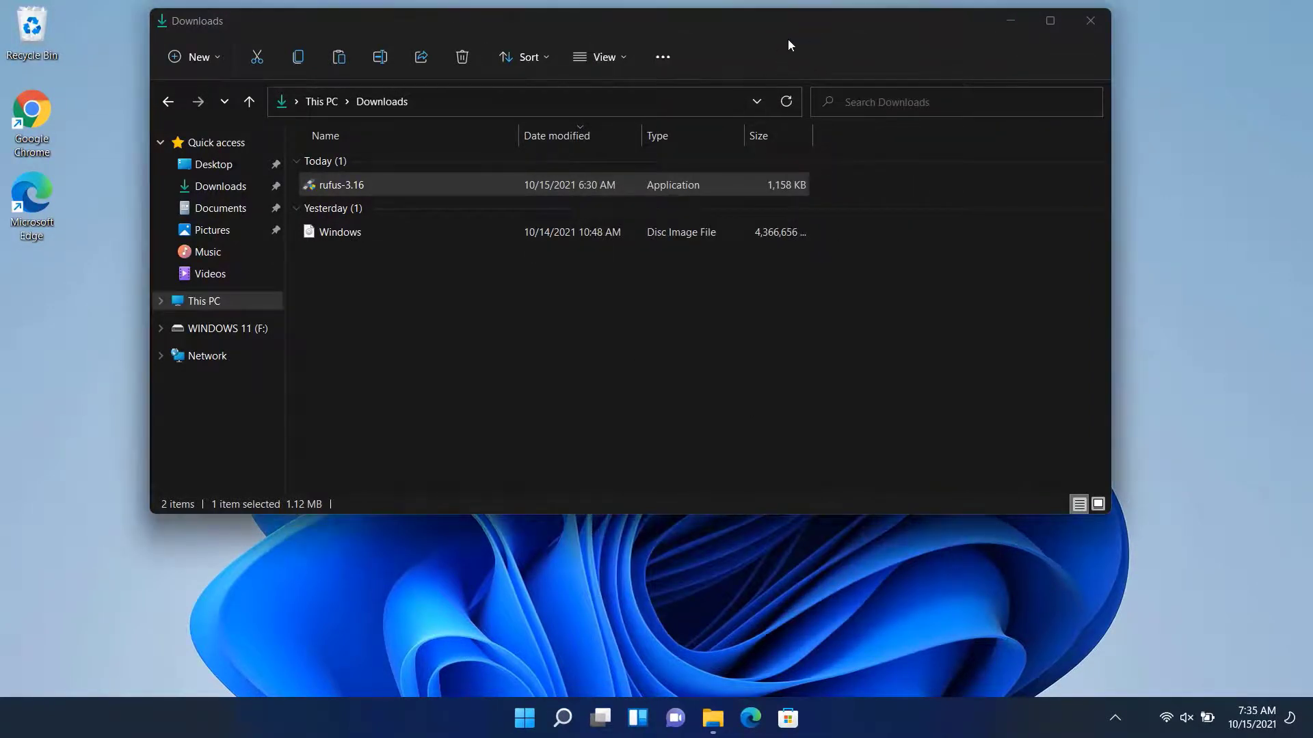
drag(665, 28, 796, 35)
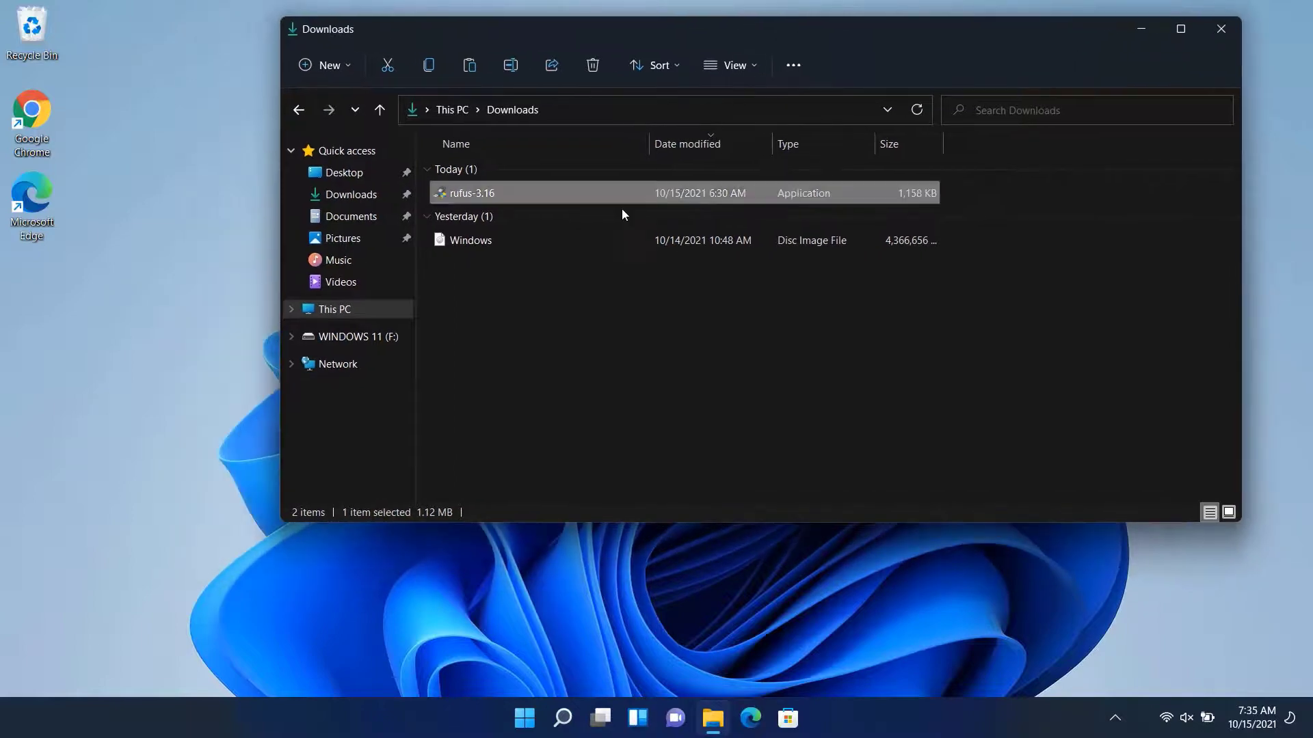
click(340, 311)
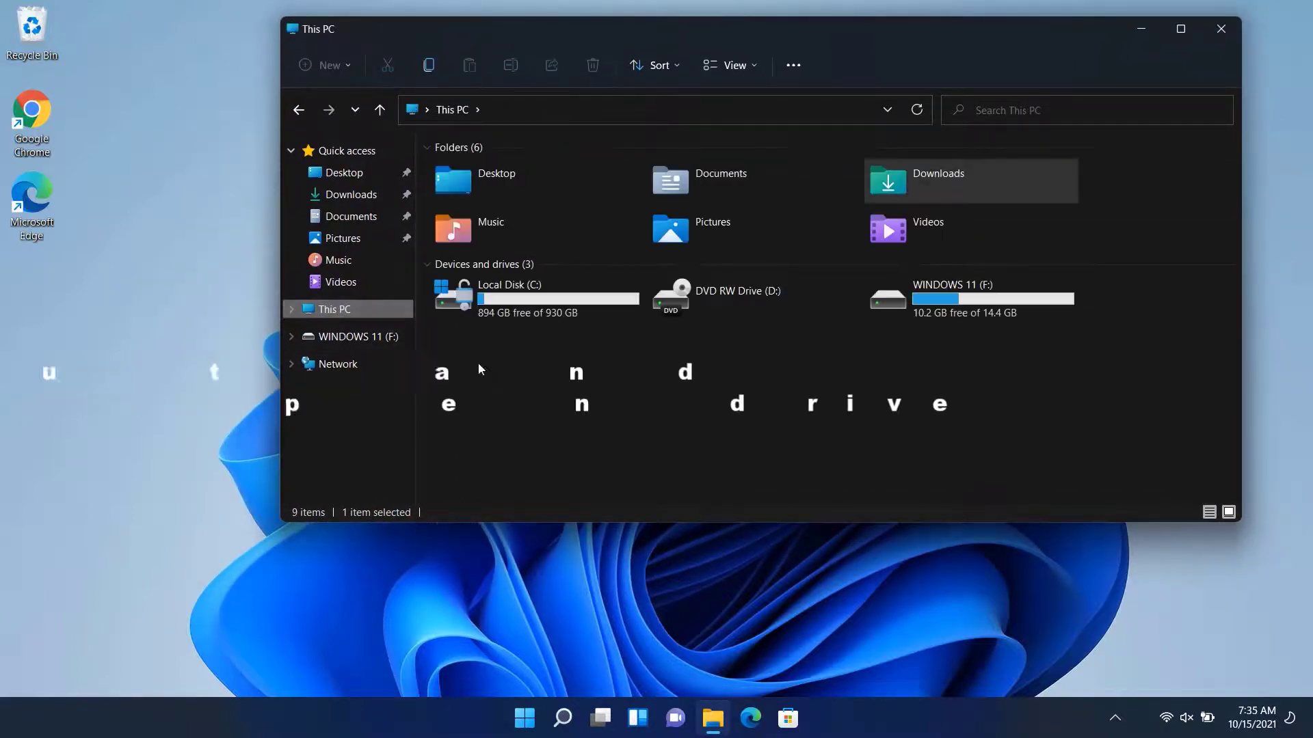